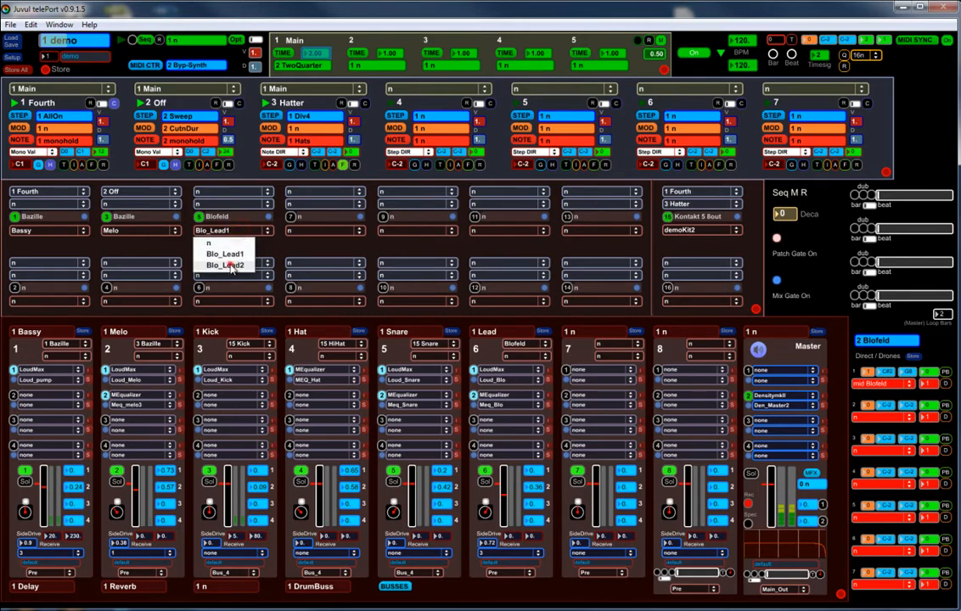
# Step: Audition the Blo_Lead2 patch on the Blofeld instrument and return it to Blo_Lead1
pyautogui.click(236, 266)
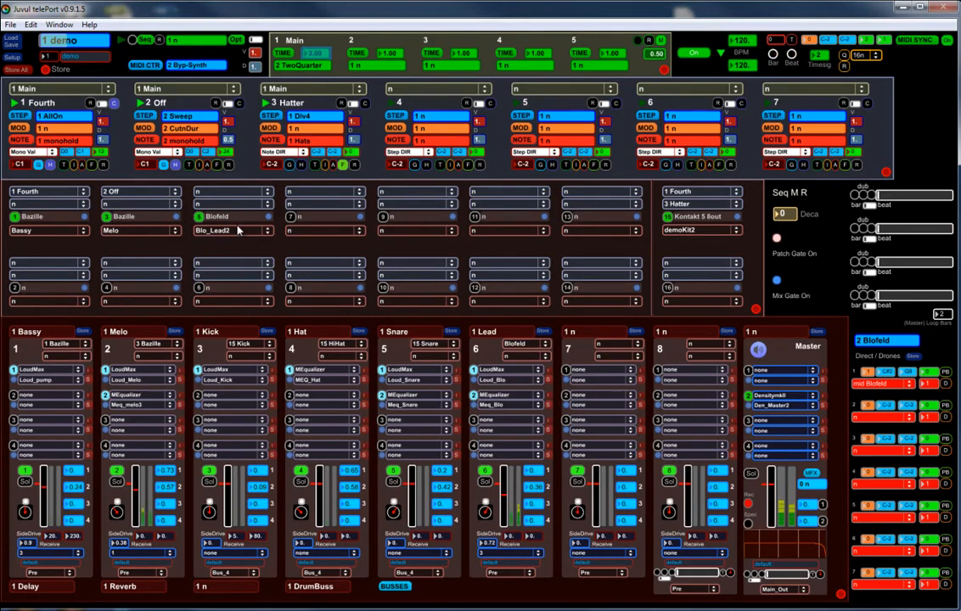
pyautogui.click(237, 237)
pyautogui.click(237, 256)
# Step: Look over the Blofeld patch editor and the MIDI Clock Out device list, closing each window
pyautogui.click(223, 216)
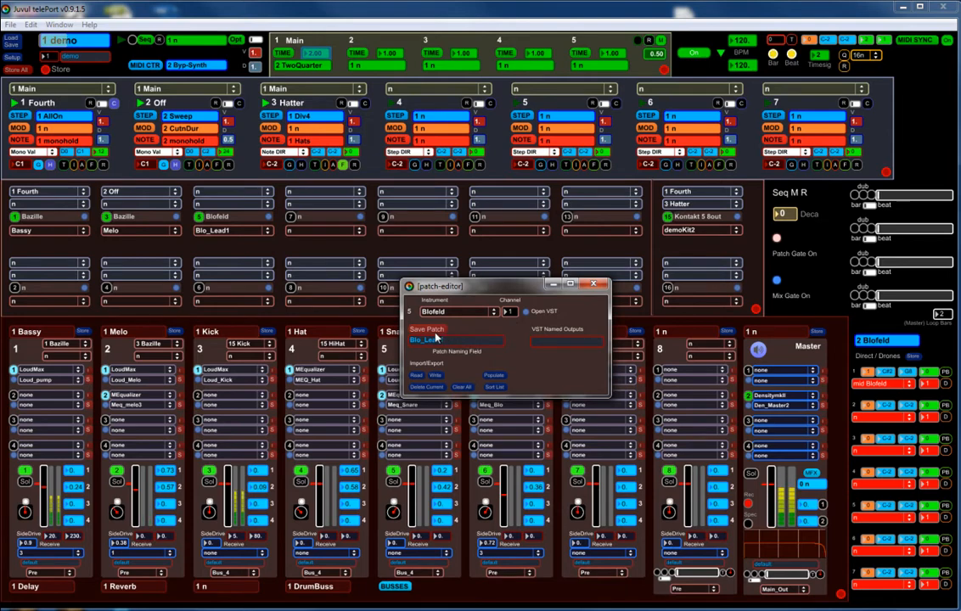
pyautogui.click(594, 285)
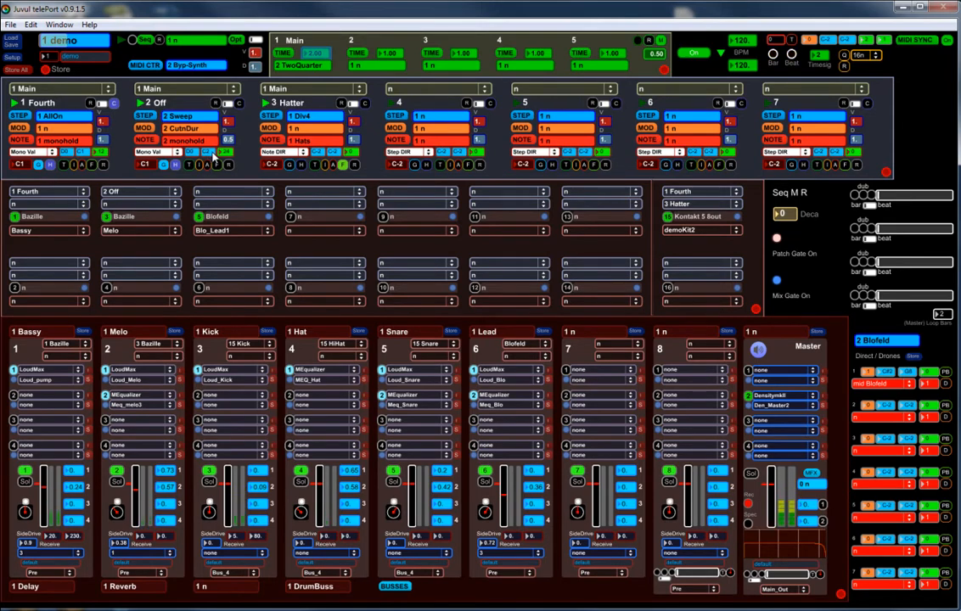
pyautogui.click(925, 45)
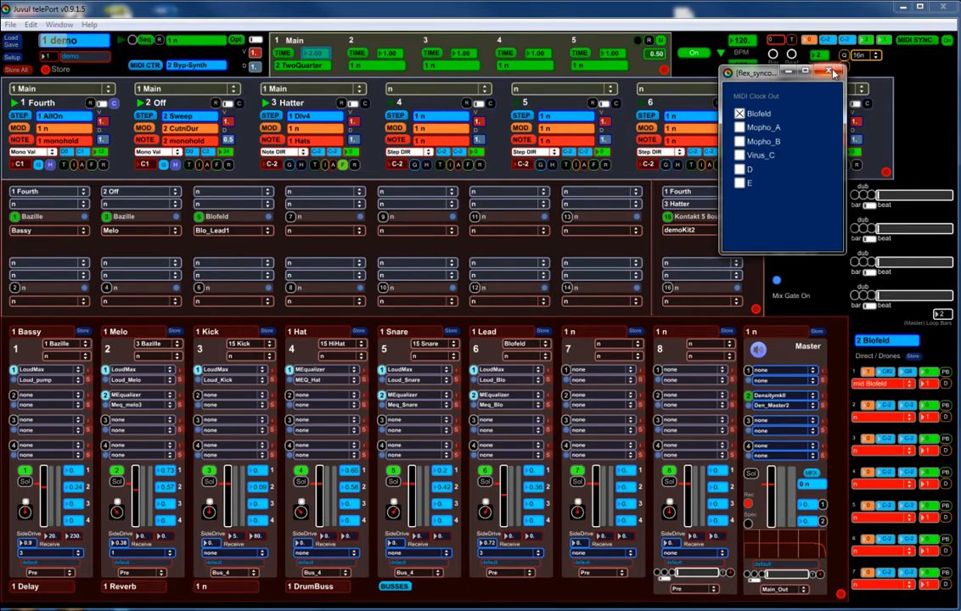
pyautogui.click(830, 71)
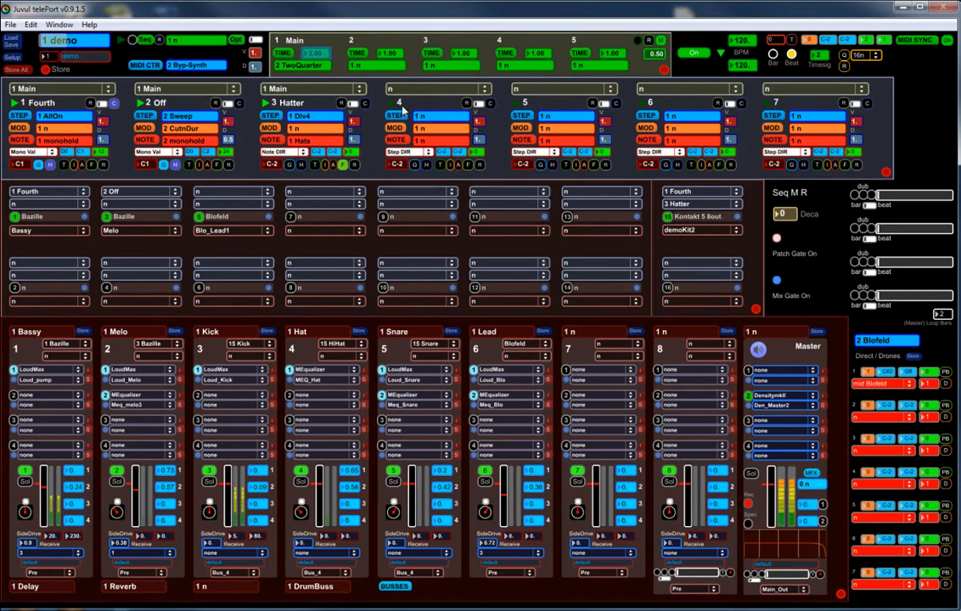
# Step: Recall the Off preset for the Direct/Drones section
pyautogui.click(888, 341)
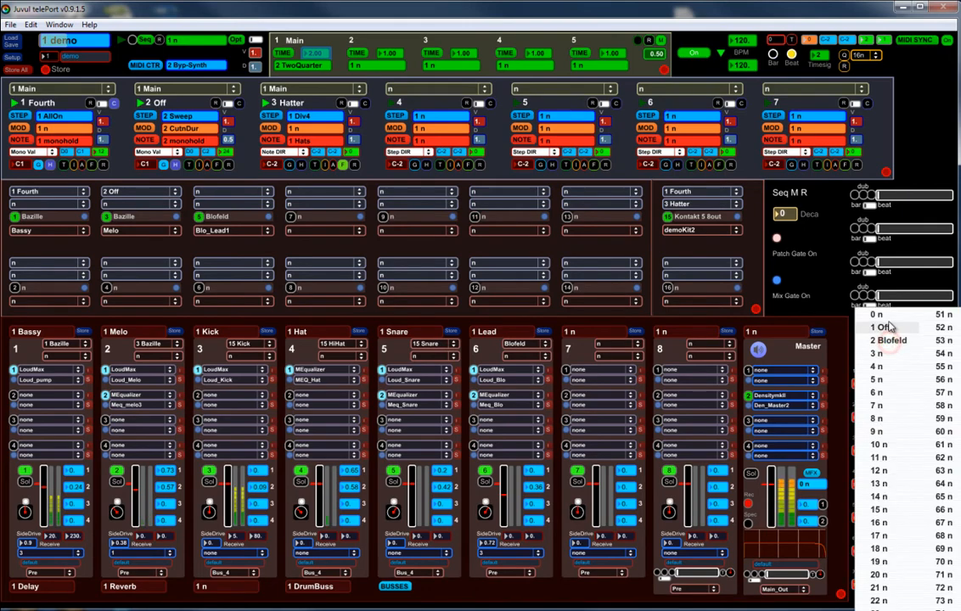
pyautogui.click(880, 328)
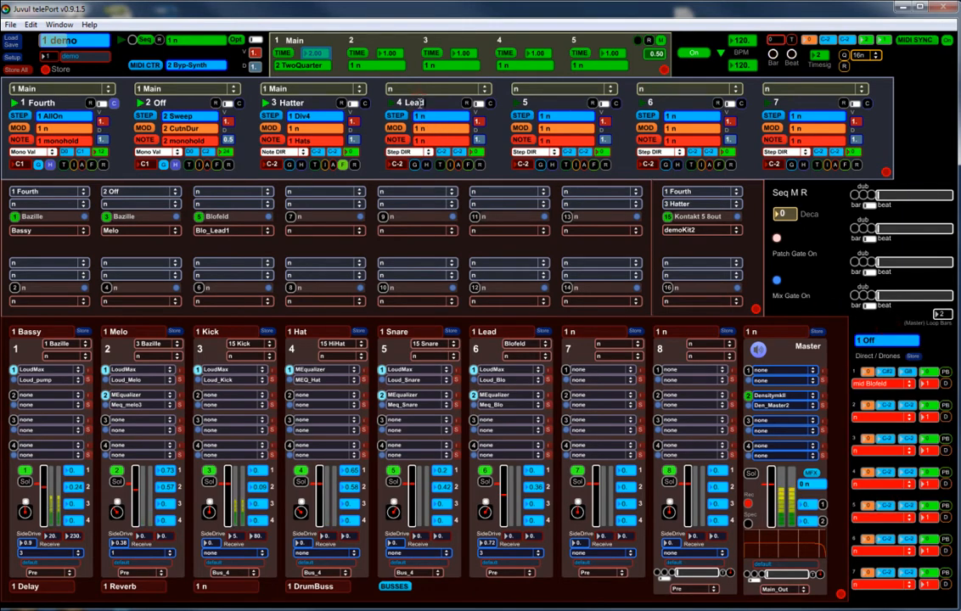
# Step: Set sequencer 4 Lead's time source to Main and assign Lead as the Blofeld instrument's note input
pyautogui.click(394, 88)
pyautogui.click(397, 112)
pyautogui.click(261, 191)
pyautogui.click(219, 250)
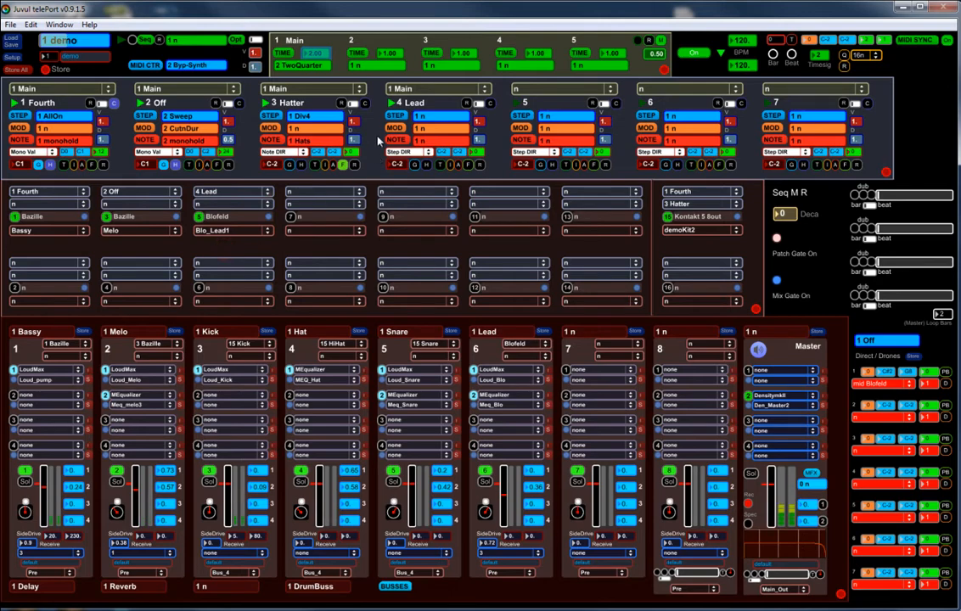
# Step: Turn on all of Lead's steps with 2 divisions and place a starting point in the duration lane at about 16
pyautogui.click(396, 117)
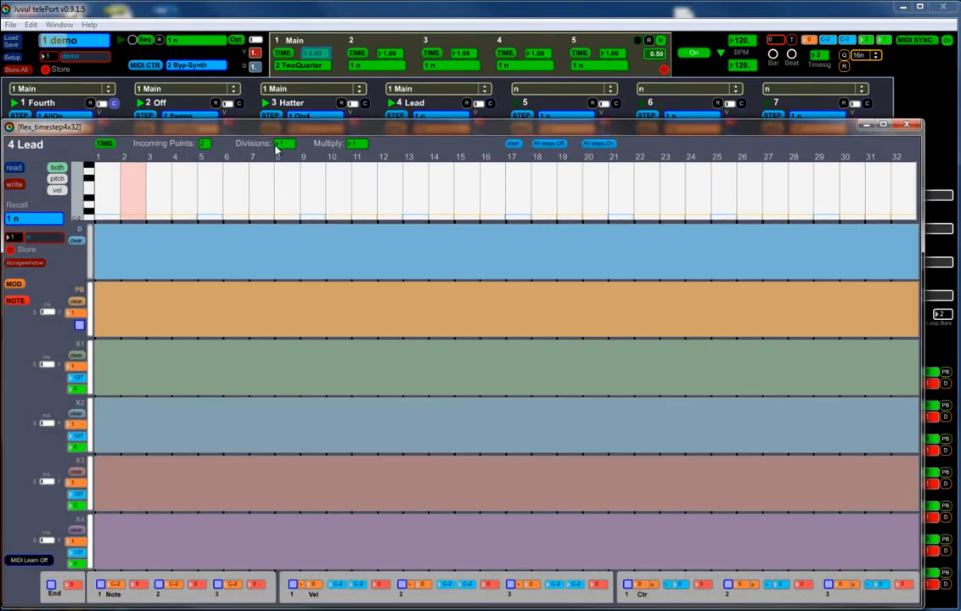
pyautogui.click(598, 145)
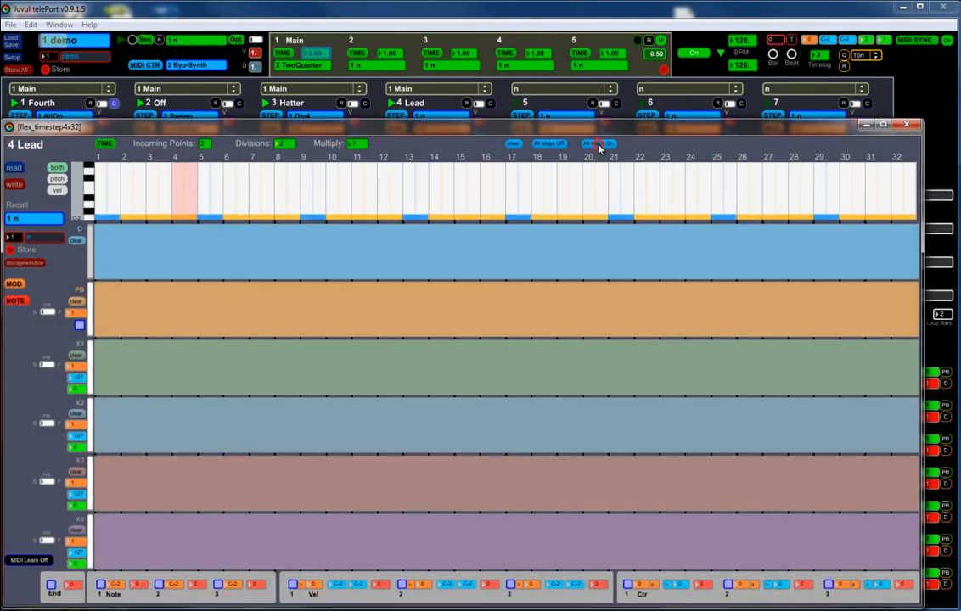
pyautogui.click(100, 257)
pyautogui.click(90, 256)
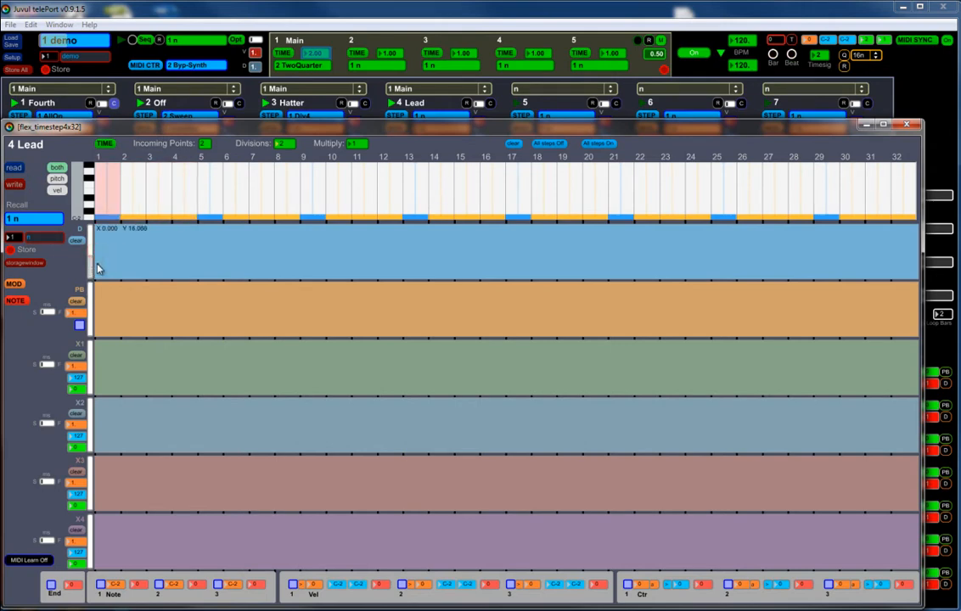
# Step: Store Lead's step pattern in slot 1 under the name Div2
pyautogui.moveTo(52, 240); pyautogui.dragTo(21, 239)
pyautogui.write('Div2')
pyautogui.click(11, 251)
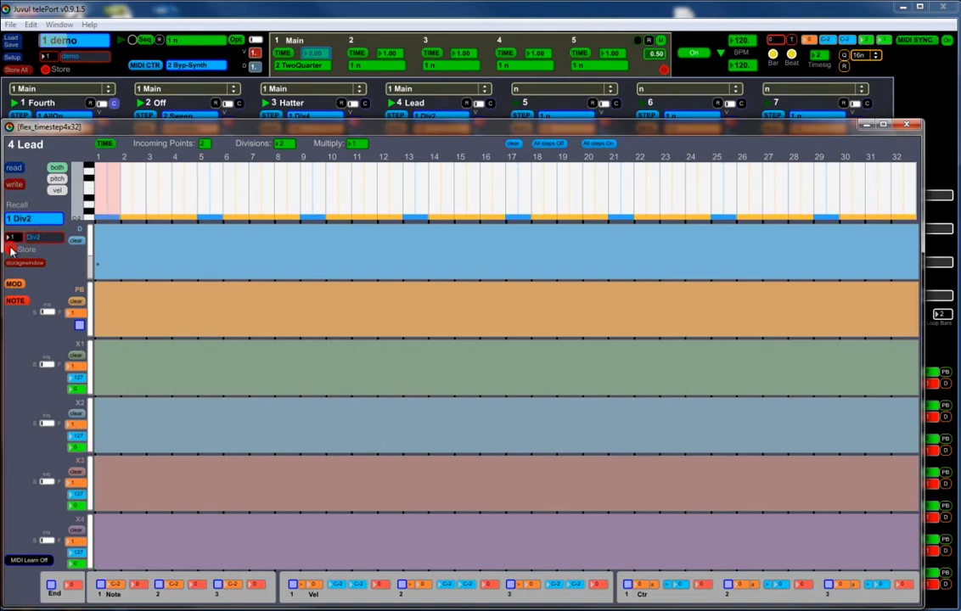
# Step: Open Lead's note editor and set its note mode to A Chord DIR
pyautogui.click(19, 302)
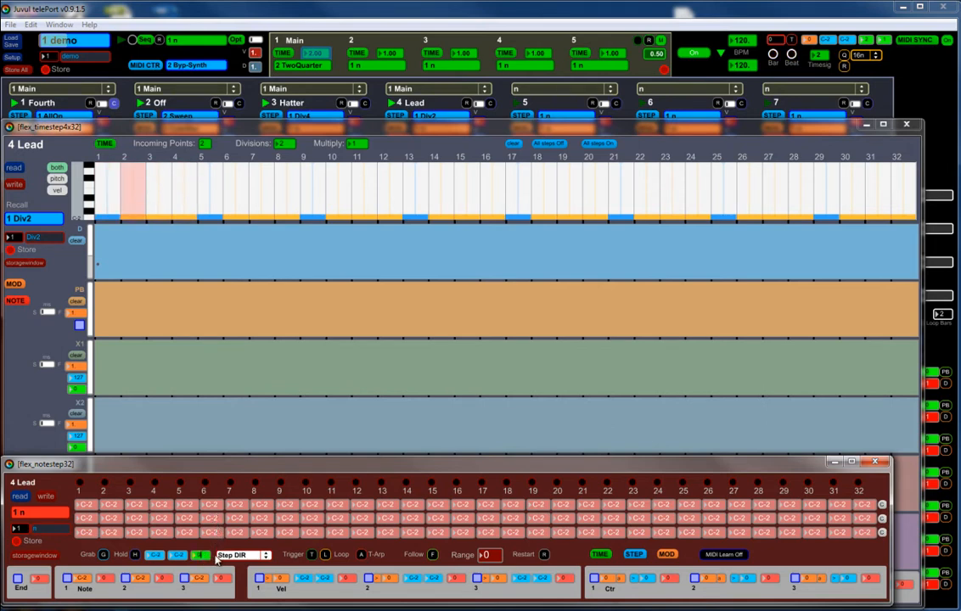
pyautogui.click(248, 558)
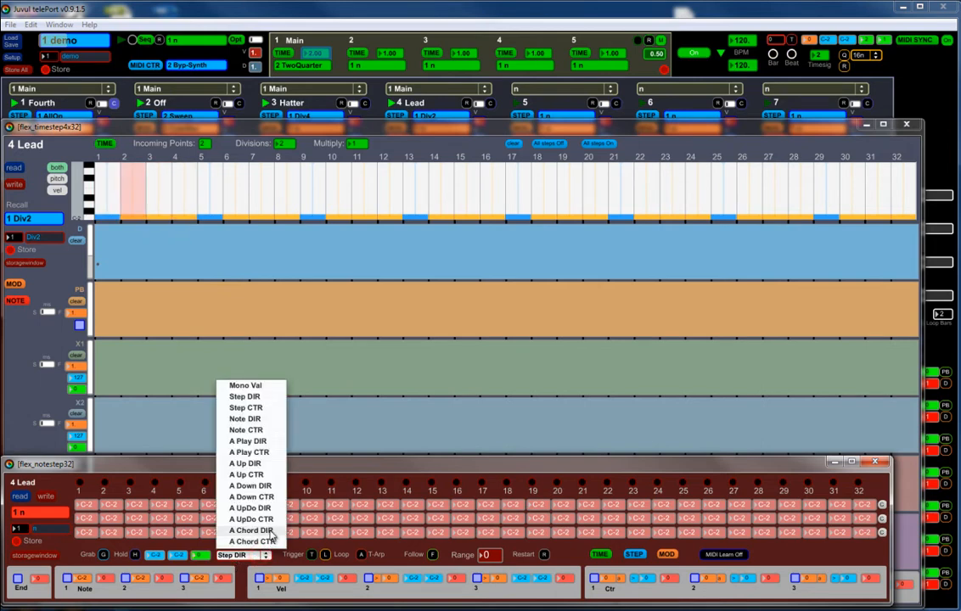
pyautogui.click(270, 532)
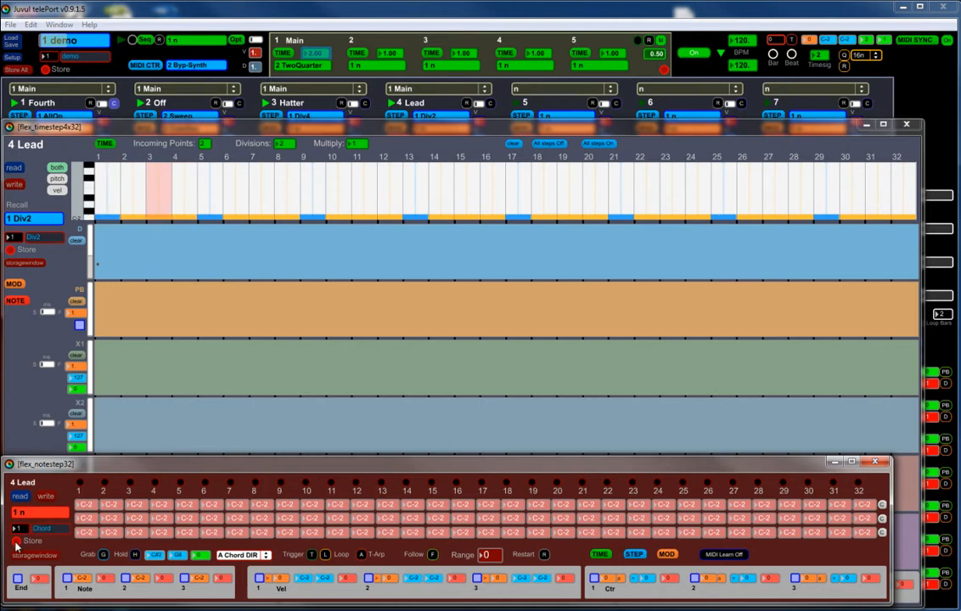
# Step: Switch Lead's note mode to Note CTR with Grab enabled and a range of 2
pyautogui.click(240, 555)
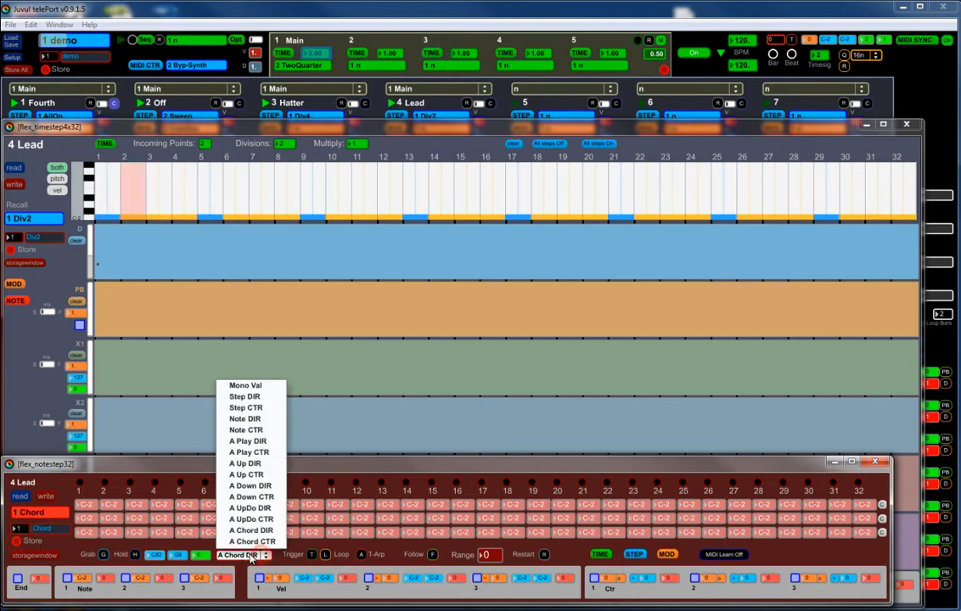
pyautogui.click(258, 429)
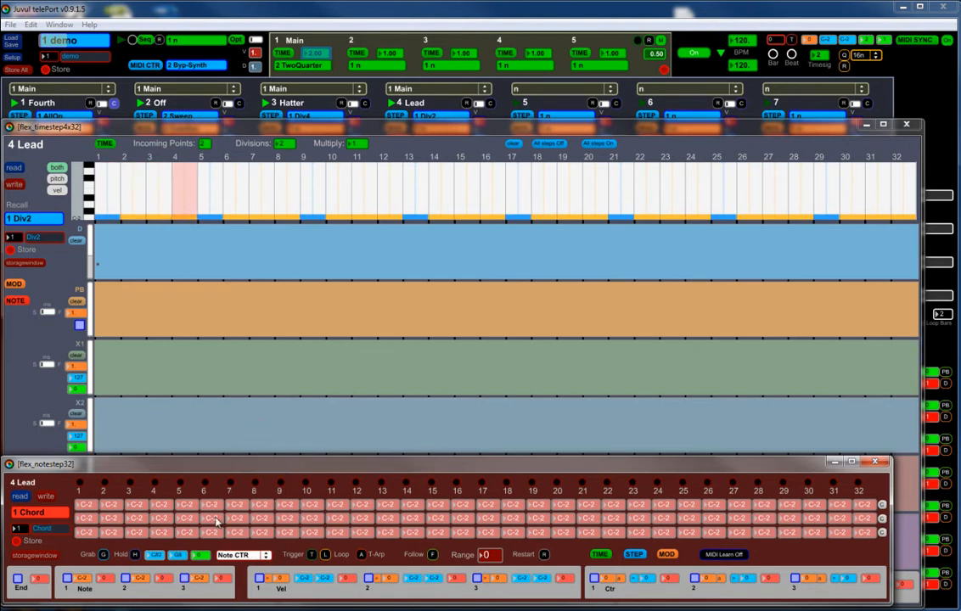
pyautogui.click(103, 555)
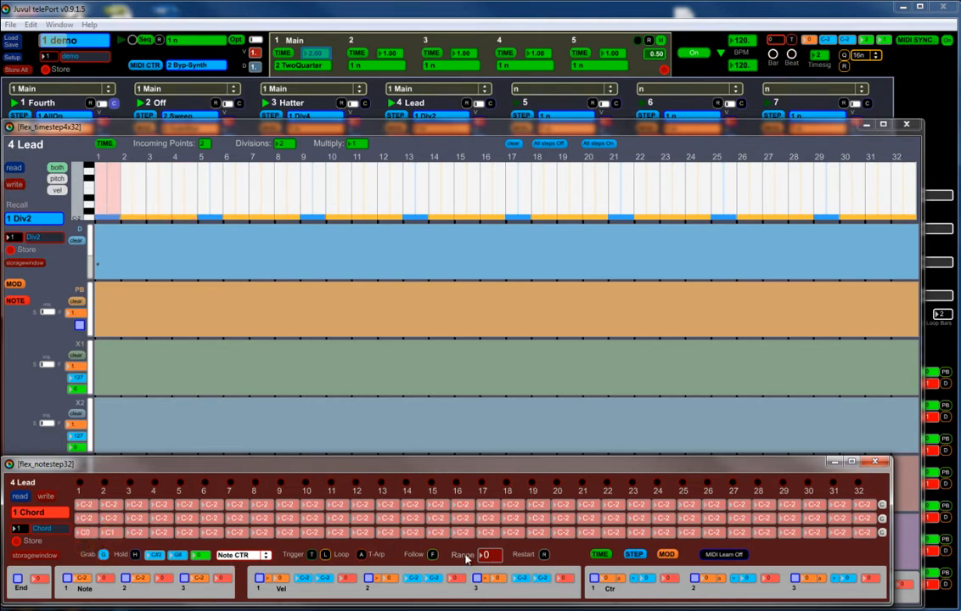
pyautogui.moveTo(488, 560); pyautogui.dragTo(483, 558)
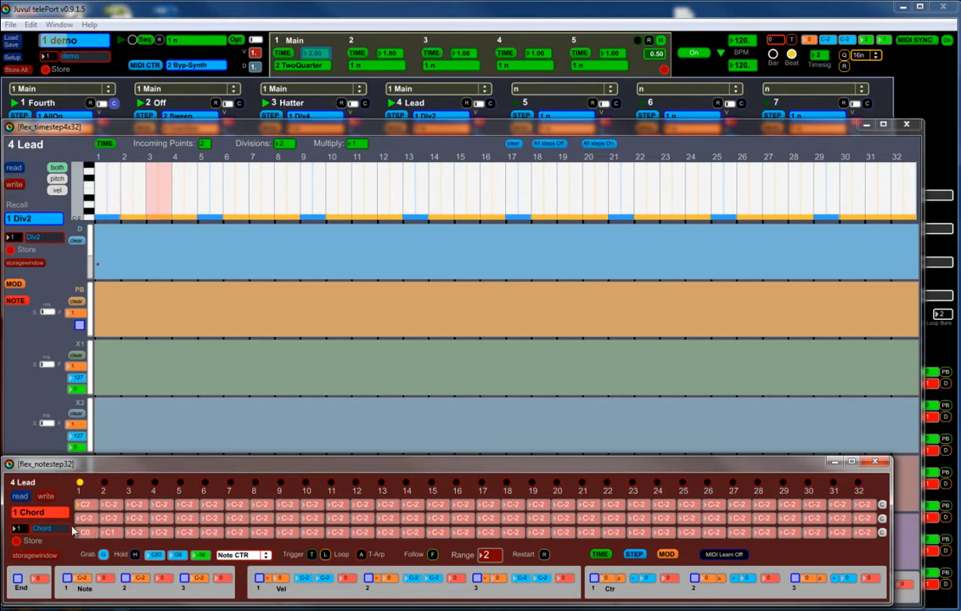
# Step: Store Lead's note pattern in slot 2 under the name Shuffle2
pyautogui.moveTo(58, 528); pyautogui.dragTo(19, 531)
pyautogui.write('Shuffle2')
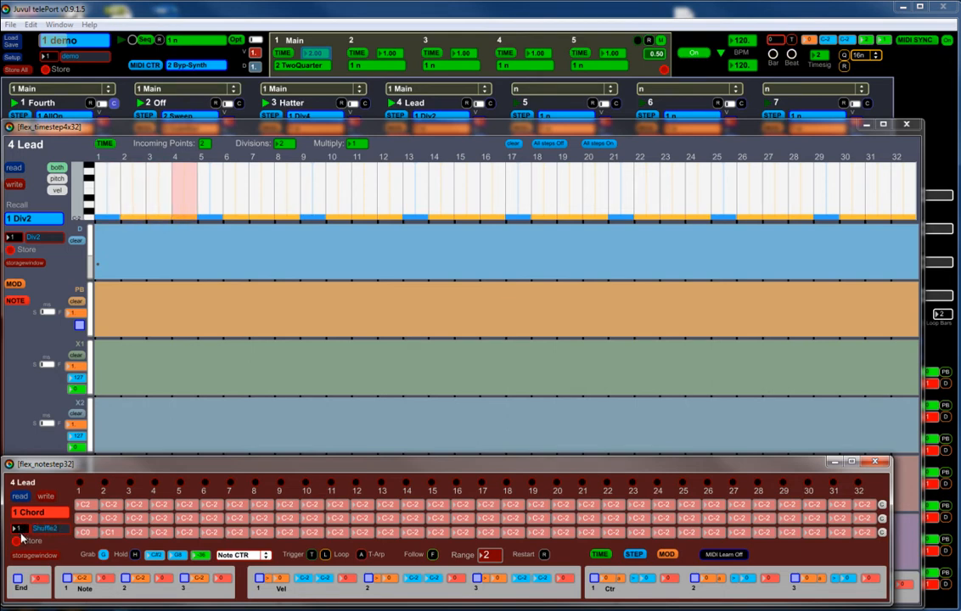
pyautogui.click(18, 540)
# Step: Set Lead's note range to 3 and store the pattern in slot 3 as Shuffle3
pyautogui.moveTo(495, 558); pyautogui.dragTo(495, 553)
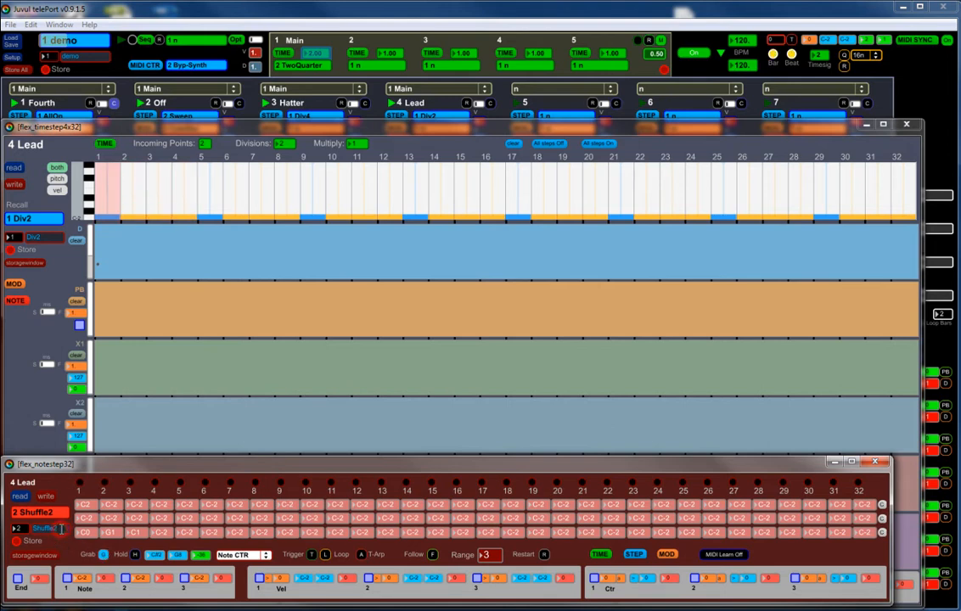
pyautogui.click(16, 541)
# Step: Set Lead's note range to 5 and enter D#1 and G2 in the lowest note row at steps 4 and 5
pyautogui.click(492, 557)
pyautogui.write('5')
pyautogui.click(161, 534)
pyautogui.write('d11')
pyautogui.press('Return')
pyautogui.click(189, 533)
pyautogui.write('c2')
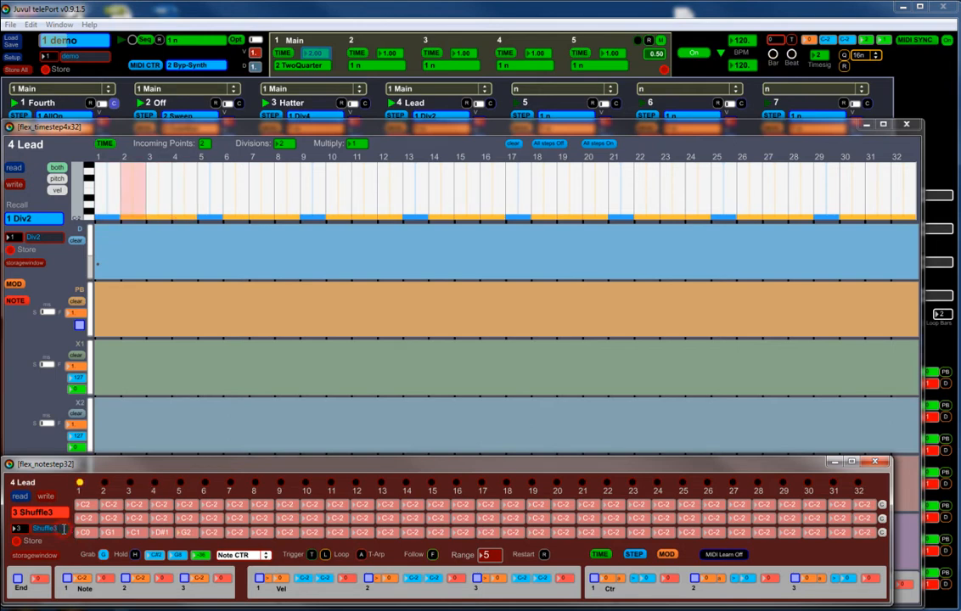
# Step: Store Lead's five-step note pattern in slot 4 as Shuffle5
pyautogui.moveTo(22, 529); pyautogui.dragTo(20, 526)
pyautogui.click(17, 542)
# Step: Audition Lead's Shuffle2 note preset and return to Shuffle5
pyautogui.click(57, 515)
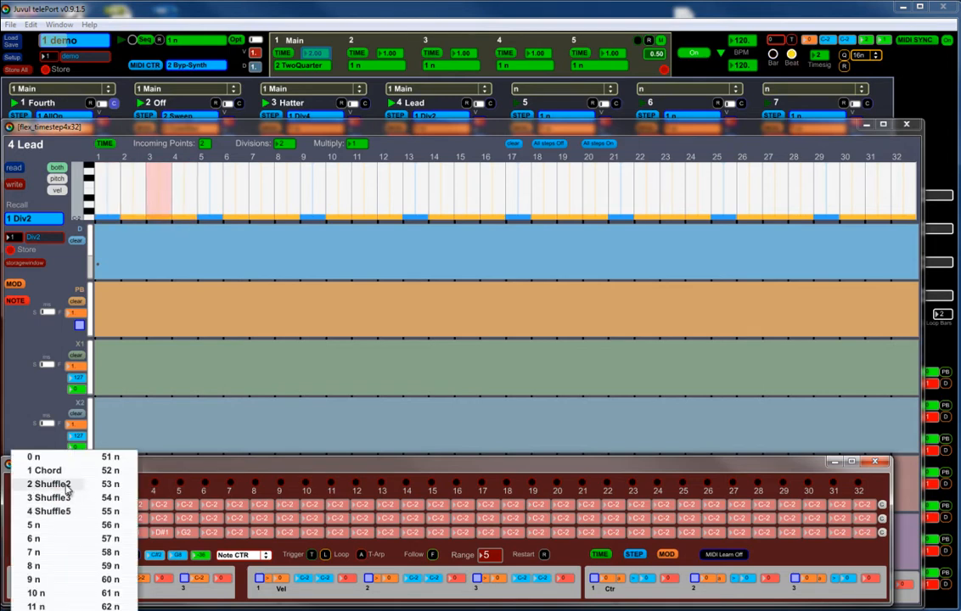
pyautogui.click(65, 485)
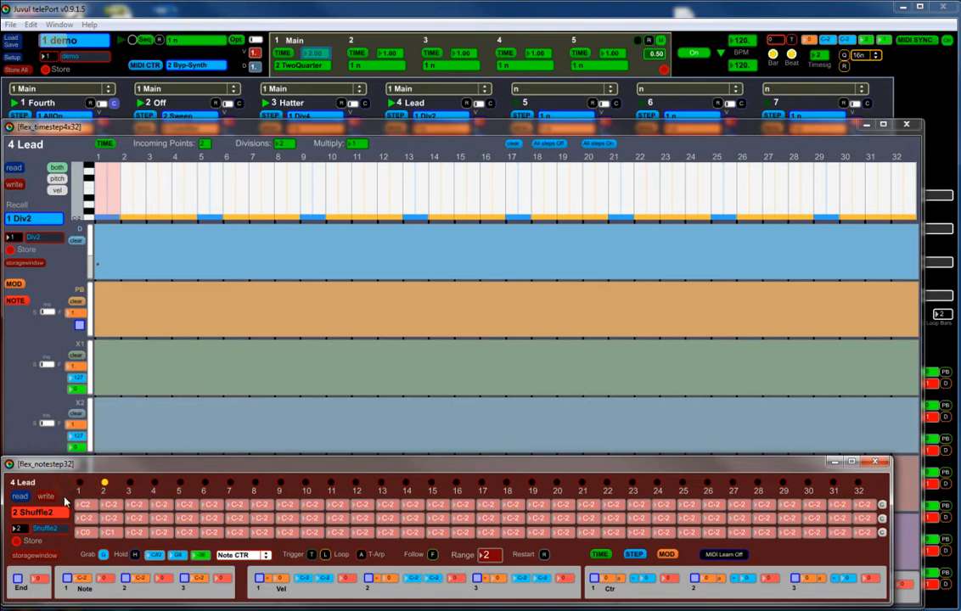
pyautogui.click(60, 512)
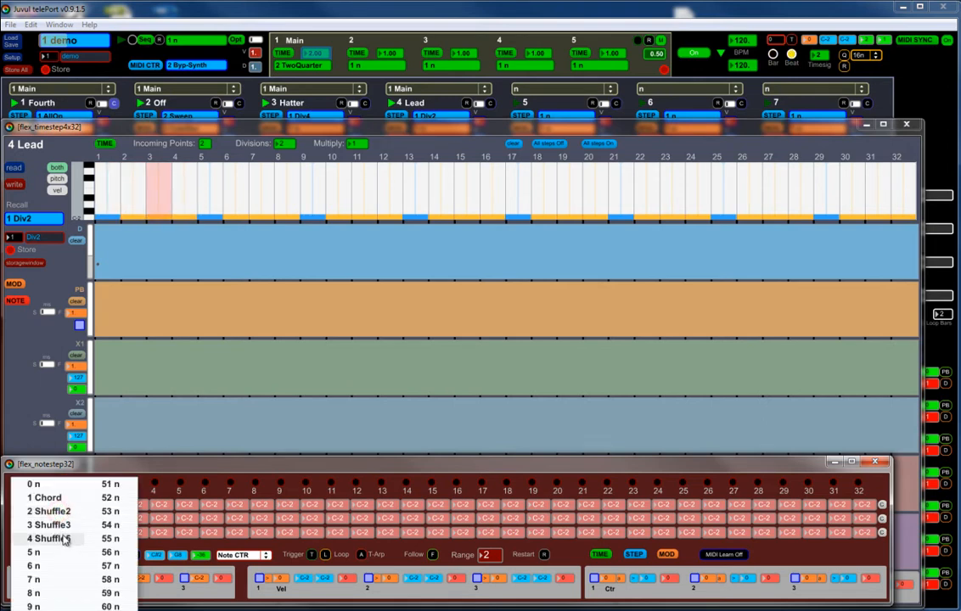
pyautogui.click(63, 538)
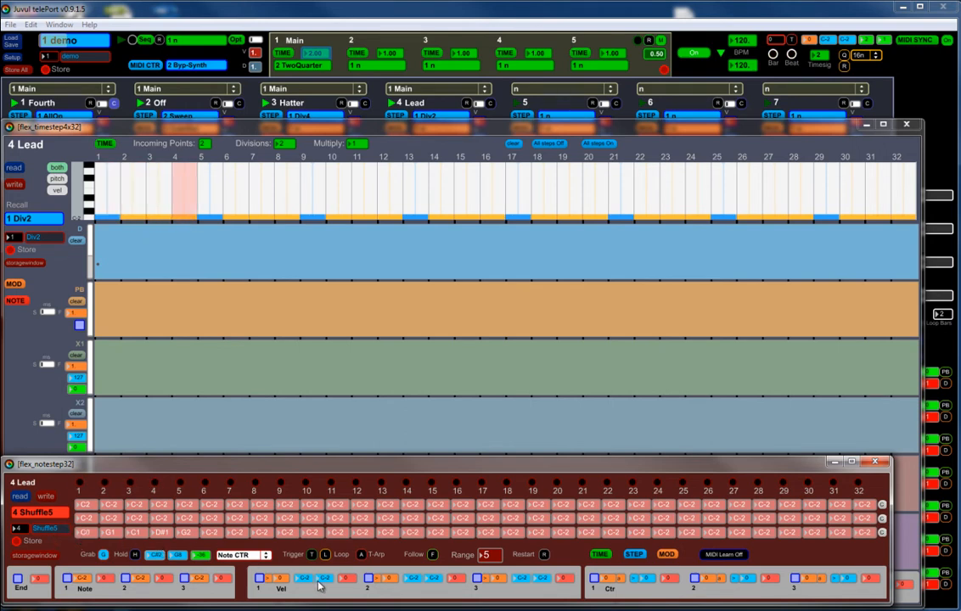
# Step: Switch Follow on, off and on again for Lead's note pattern
pyautogui.click(432, 554)
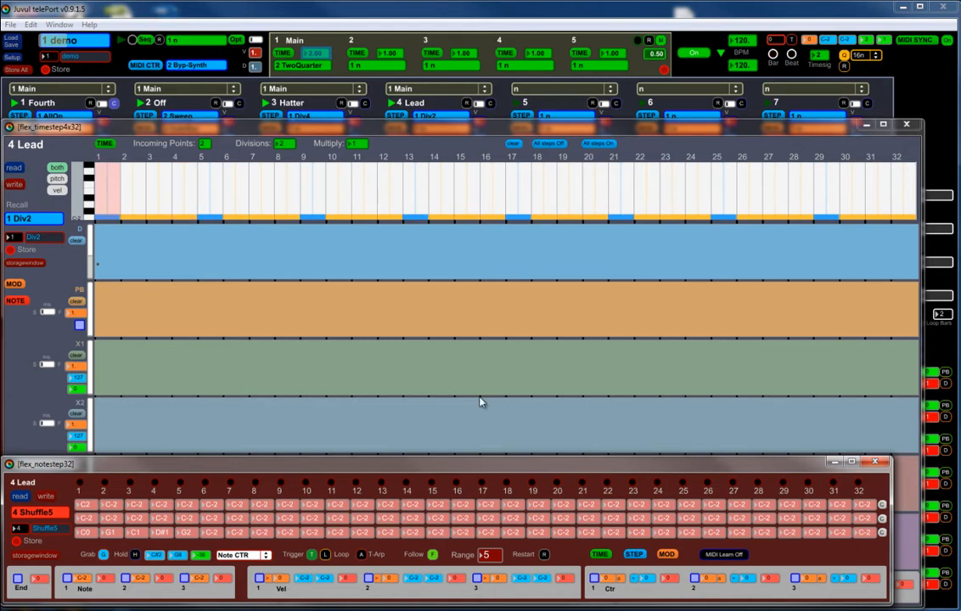
pyautogui.click(433, 554)
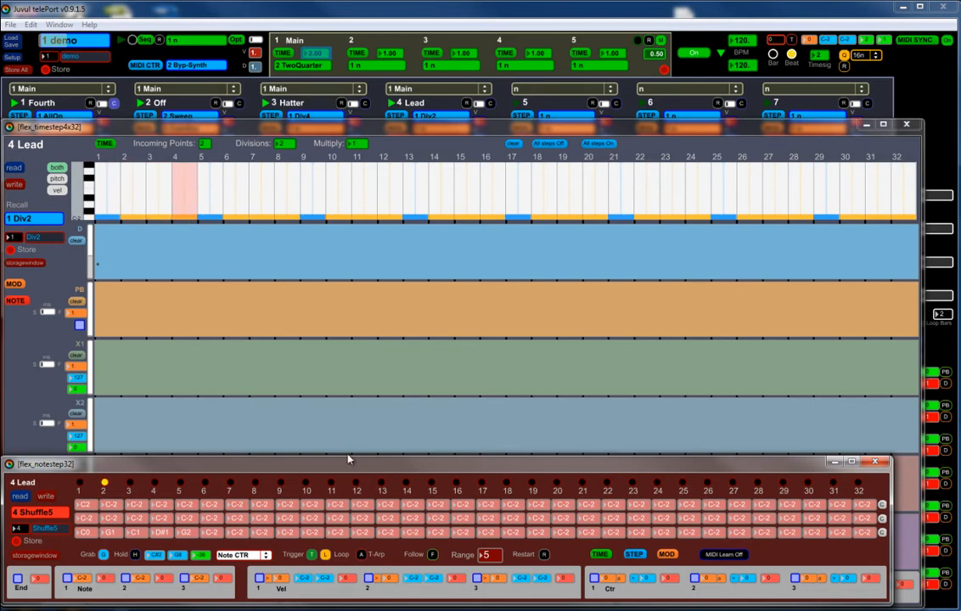
pyautogui.click(433, 555)
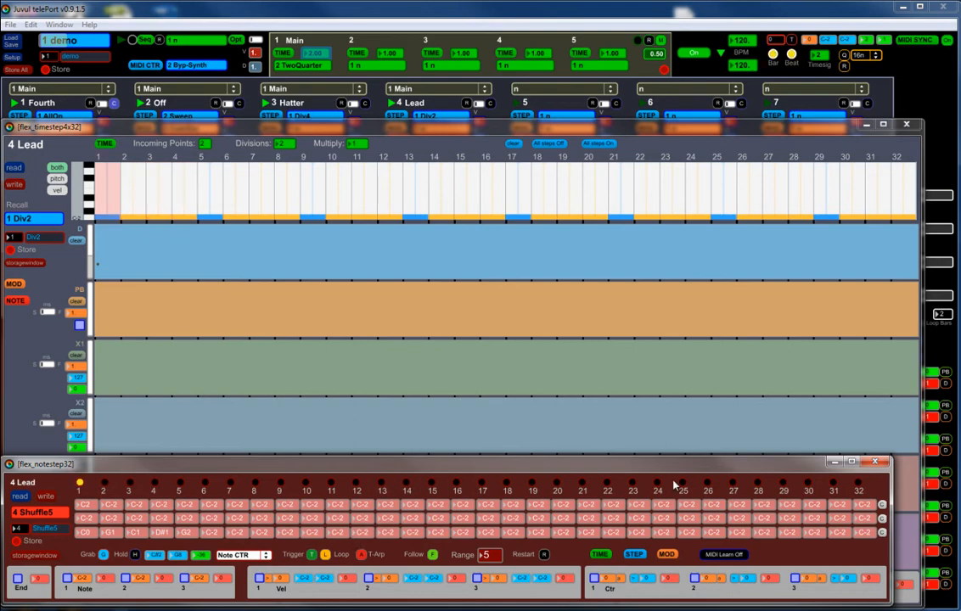
# Step: Close Lead's note and step editors and turn the main transport off
pyautogui.click(878, 463)
pyautogui.click(906, 126)
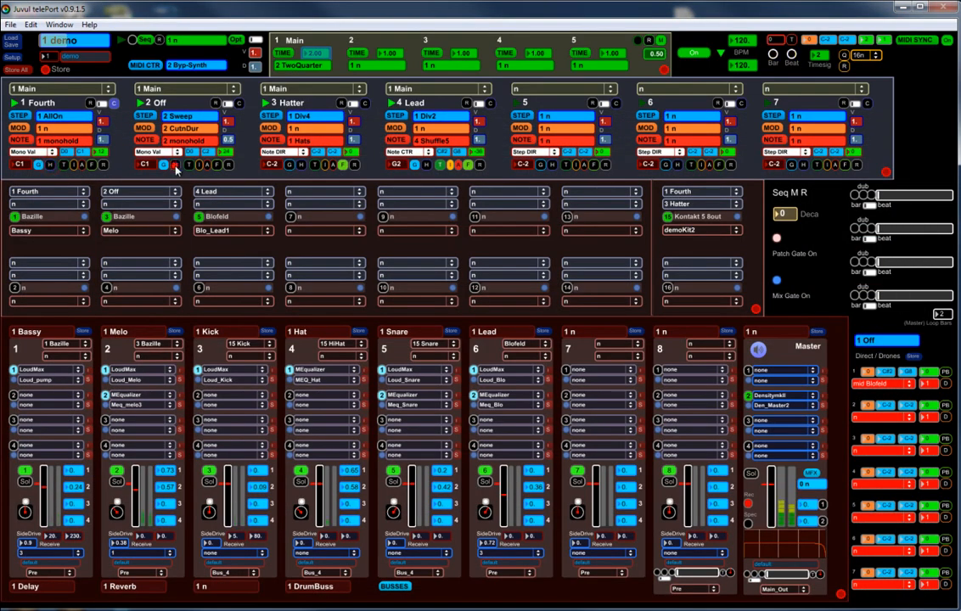
pyautogui.press('space')
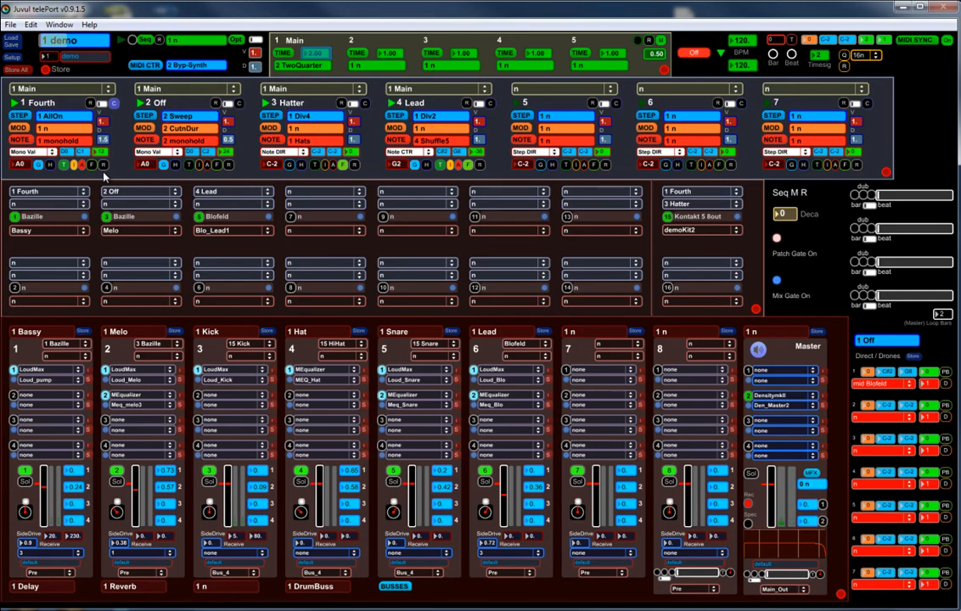
# Step: Inspect the step pattern of sequencer 1 Fourth and close its editor
pyautogui.click(29, 117)
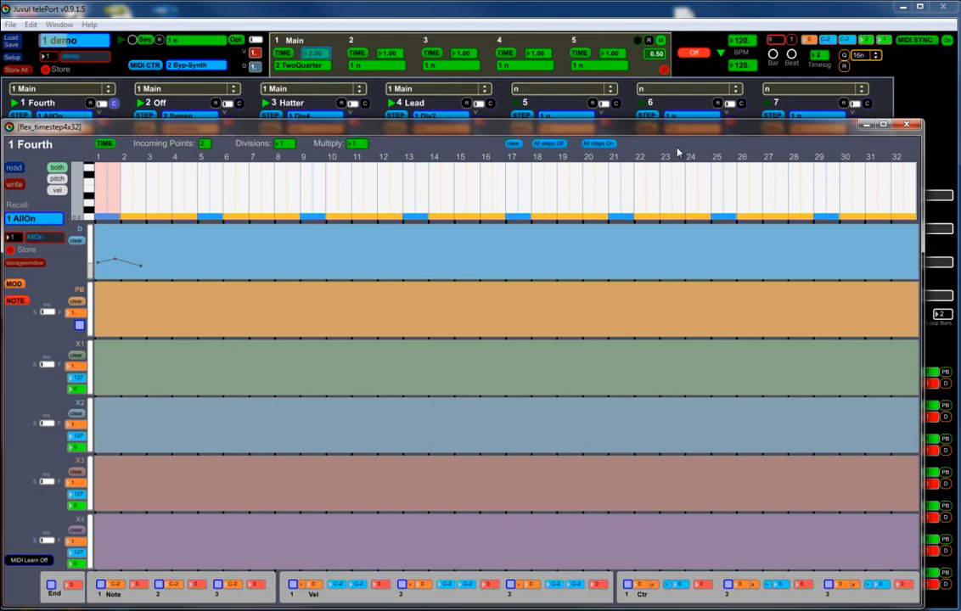
pyautogui.click(906, 125)
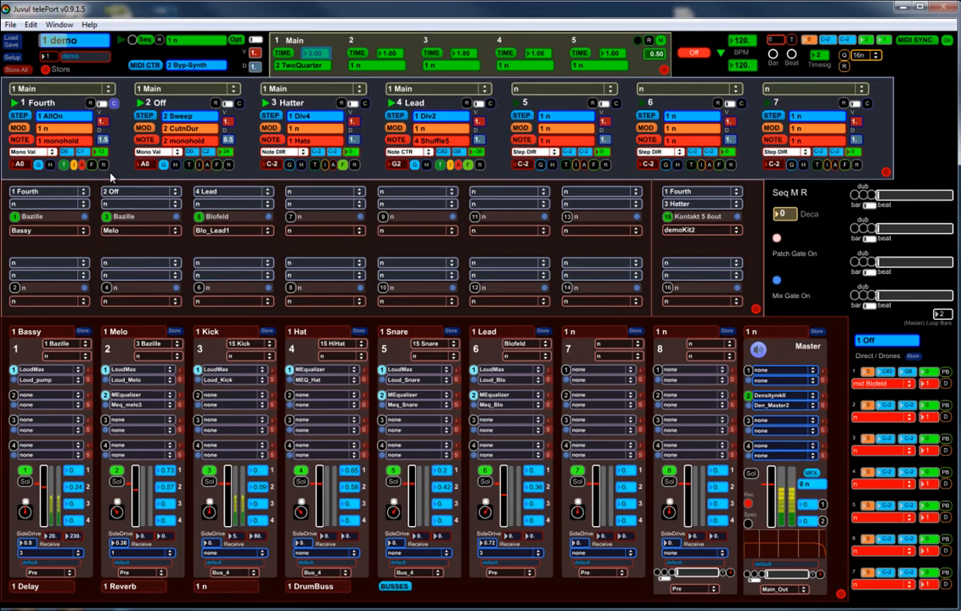
# Step: Enable triggered arpeggio (T-Arp) on sequencers 2 Off and 3 Hatter
pyautogui.click(208, 166)
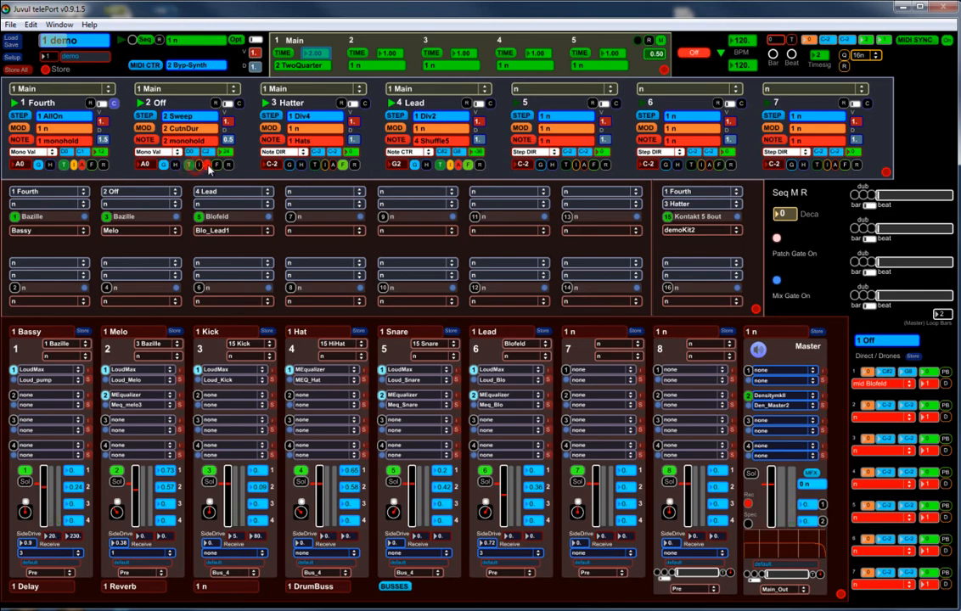
pyautogui.click(333, 165)
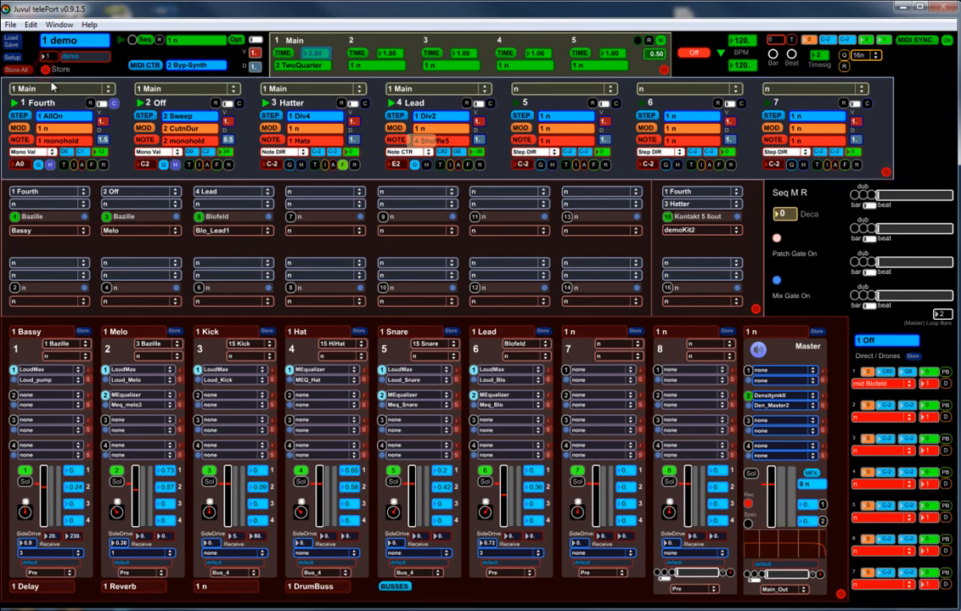
# Step: Save the demo project in its current project directory
pyautogui.click(11, 45)
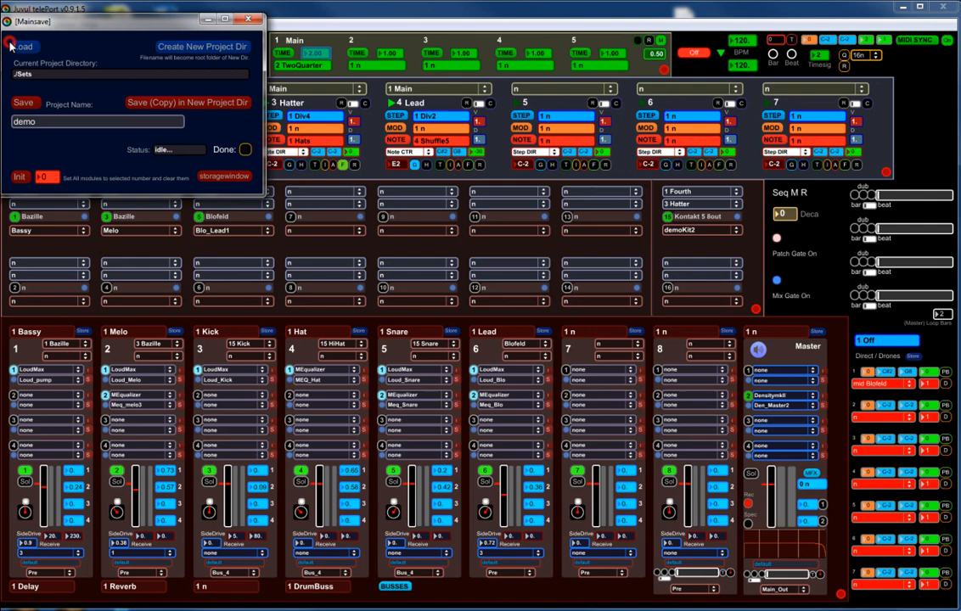
pyautogui.click(25, 104)
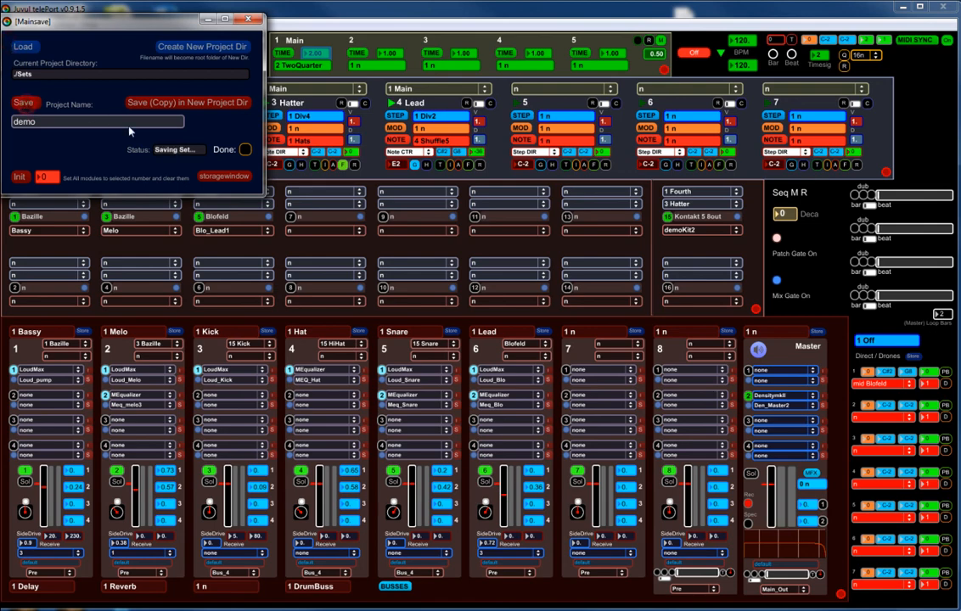